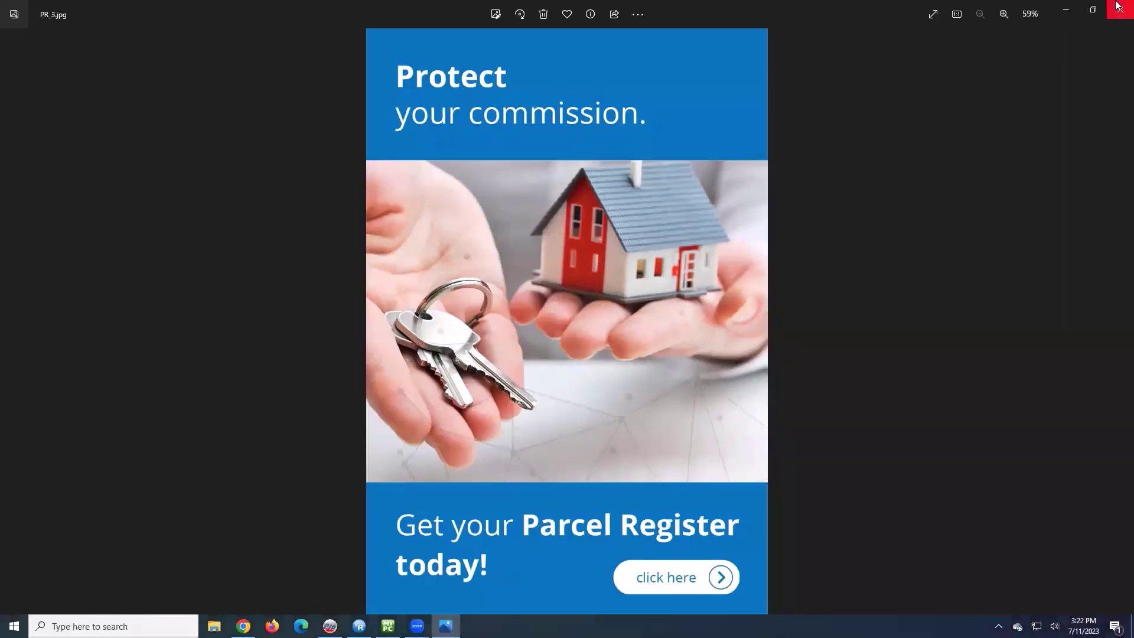
Close the Photos viewer showing the Parcel Register ad to return to the TREB homepage
{"action": "left_click", "coordinate": [1114, 8]}
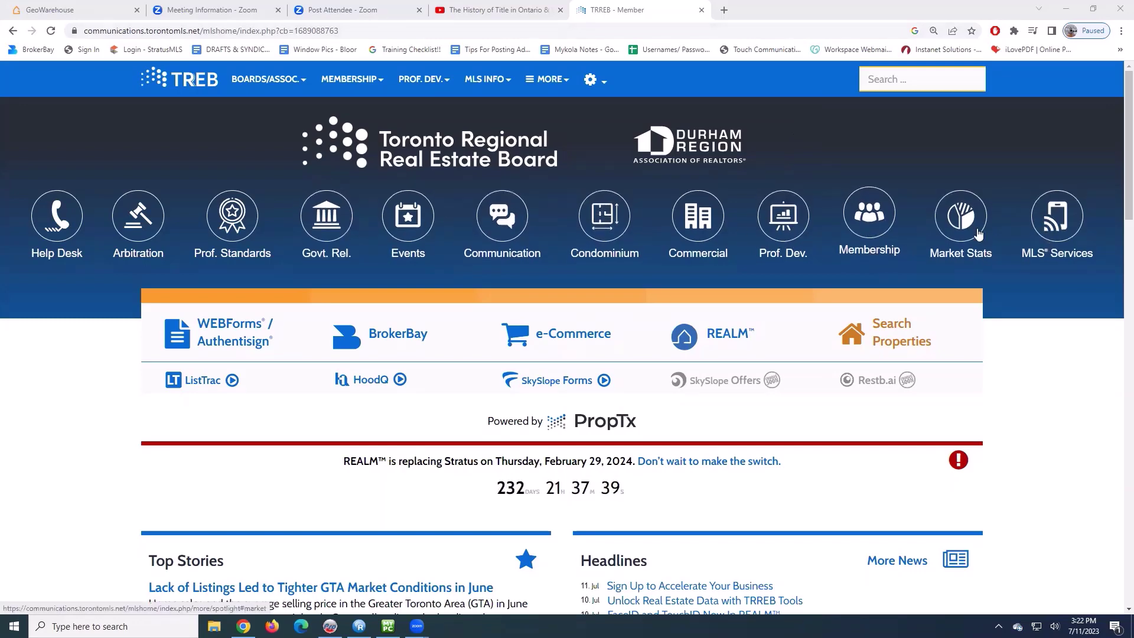
Open the MLS Services listing from the TREB home page banner
{"action": "left_click", "coordinate": [1064, 220]}
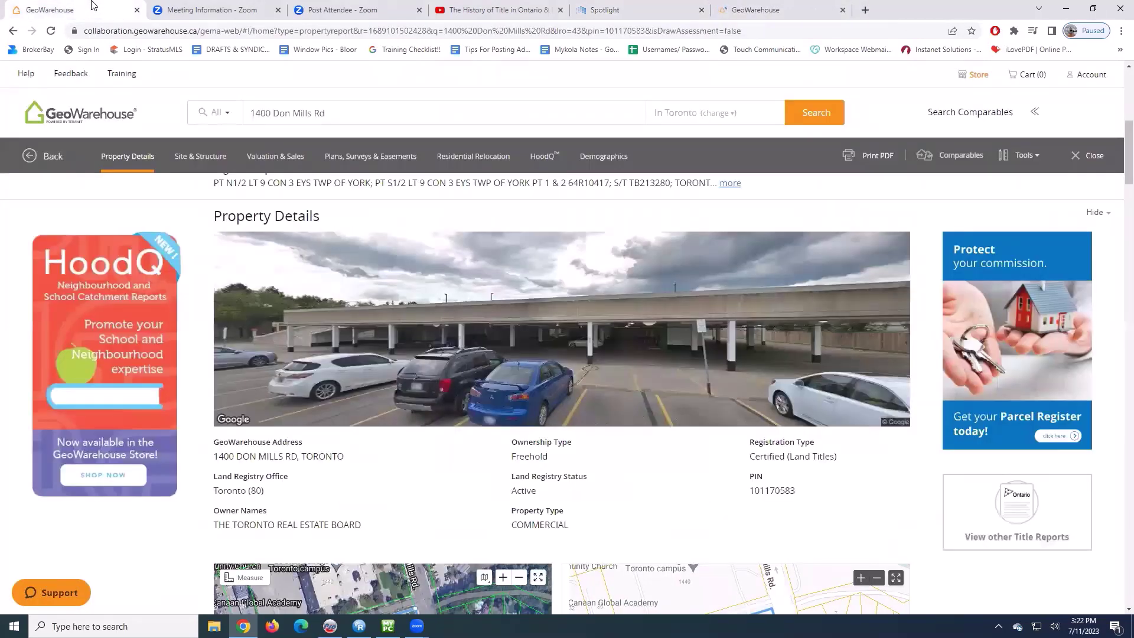
{"action": "scroll", "coordinate": [610, 453], "scroll_direction": "up", "scroll_amount": 5}
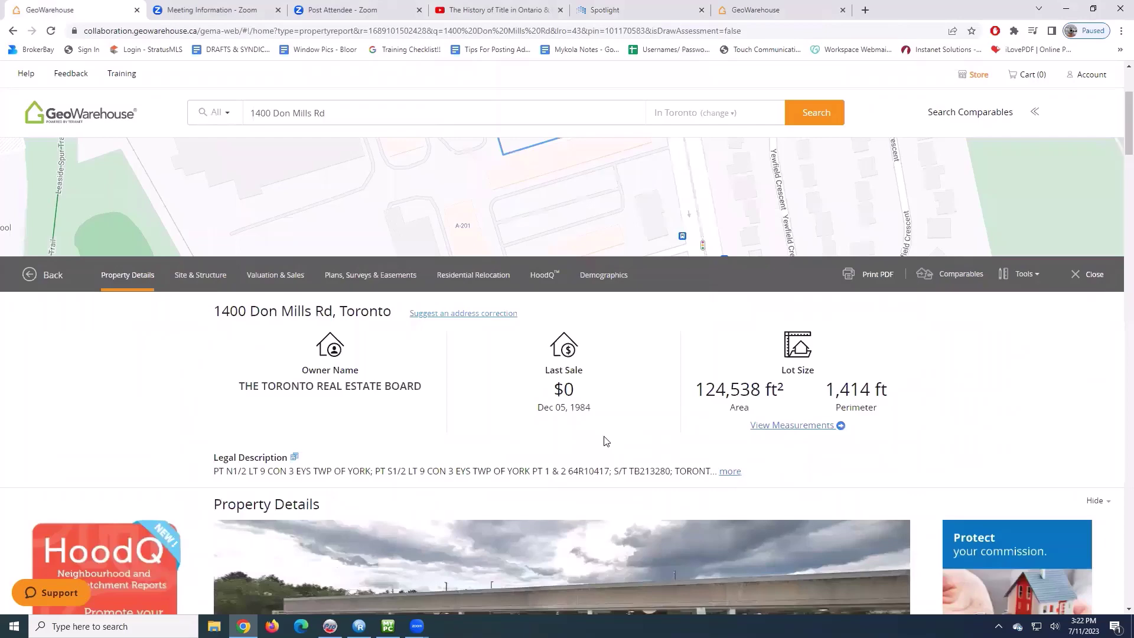
{"action": "scroll", "coordinate": [604, 436], "scroll_direction": "up", "scroll_amount": 3}
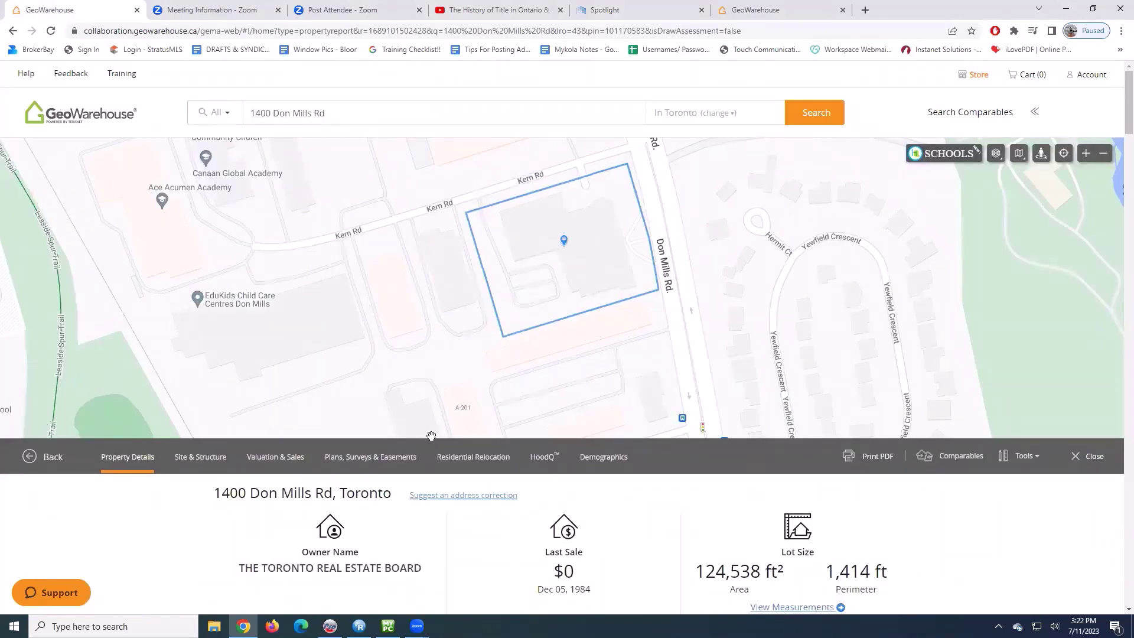
{"action": "scroll", "coordinate": [431, 436], "scroll_direction": "down", "scroll_amount": 3}
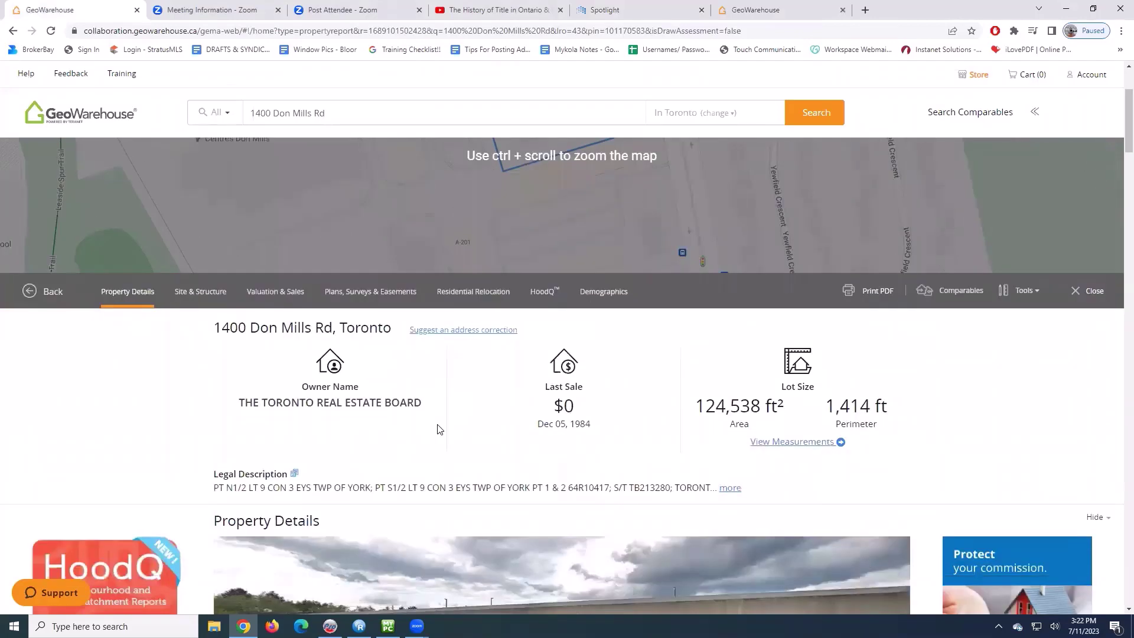
{"action": "scroll", "coordinate": [441, 430], "scroll_direction": "down", "scroll_amount": 5}
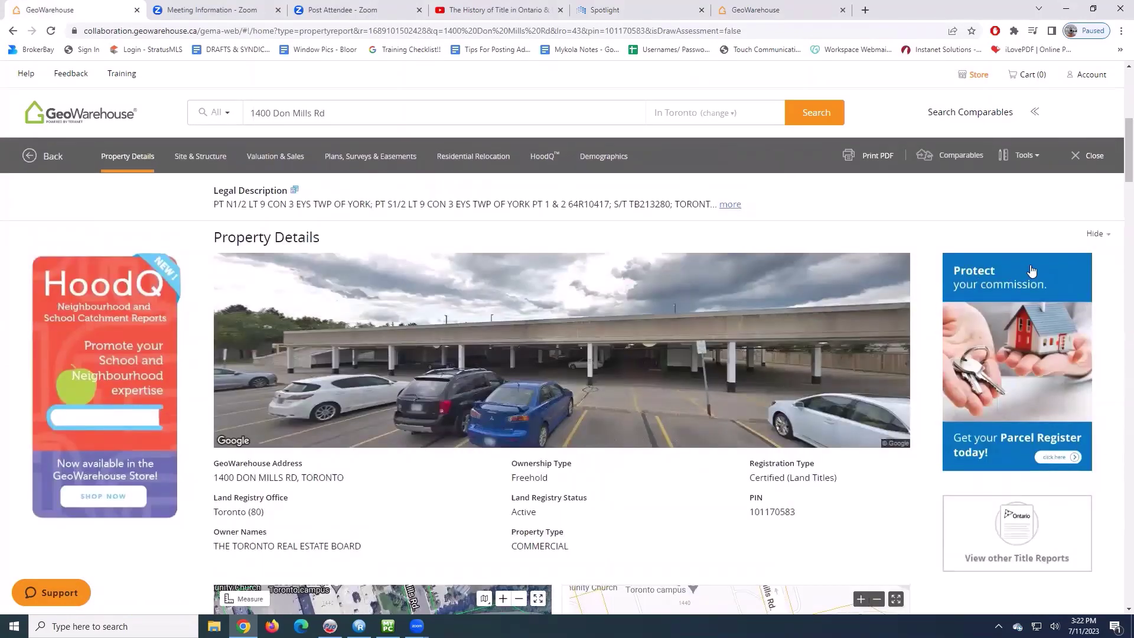
{"action": "scroll", "coordinate": [1033, 404], "scroll_direction": "down", "scroll_amount": 1}
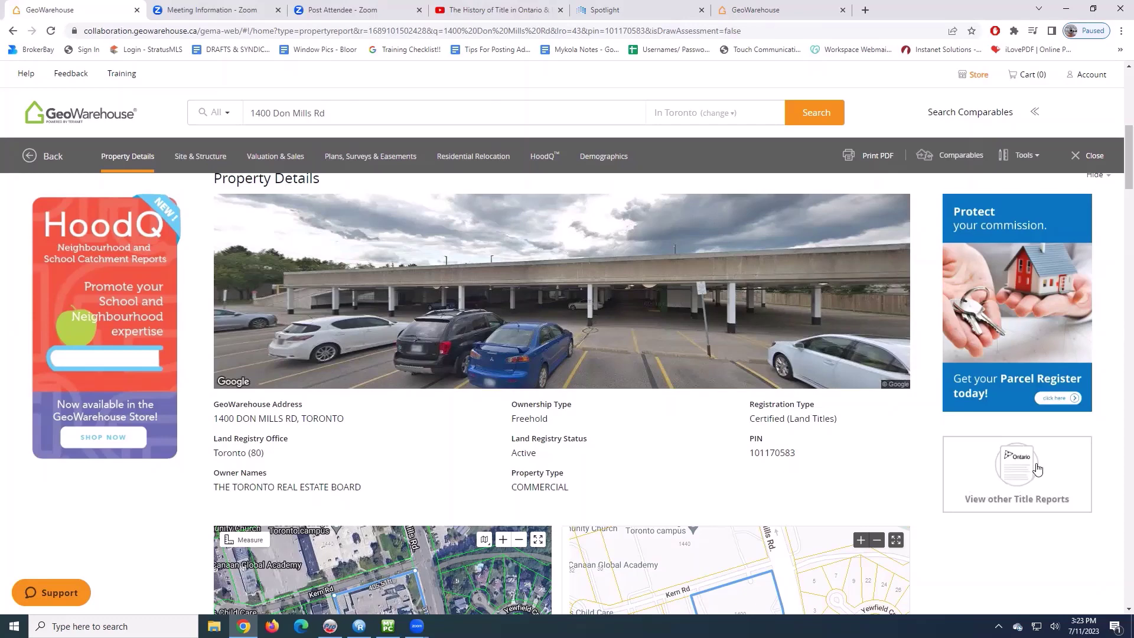
{"action": "left_click", "coordinate": [966, 319]}
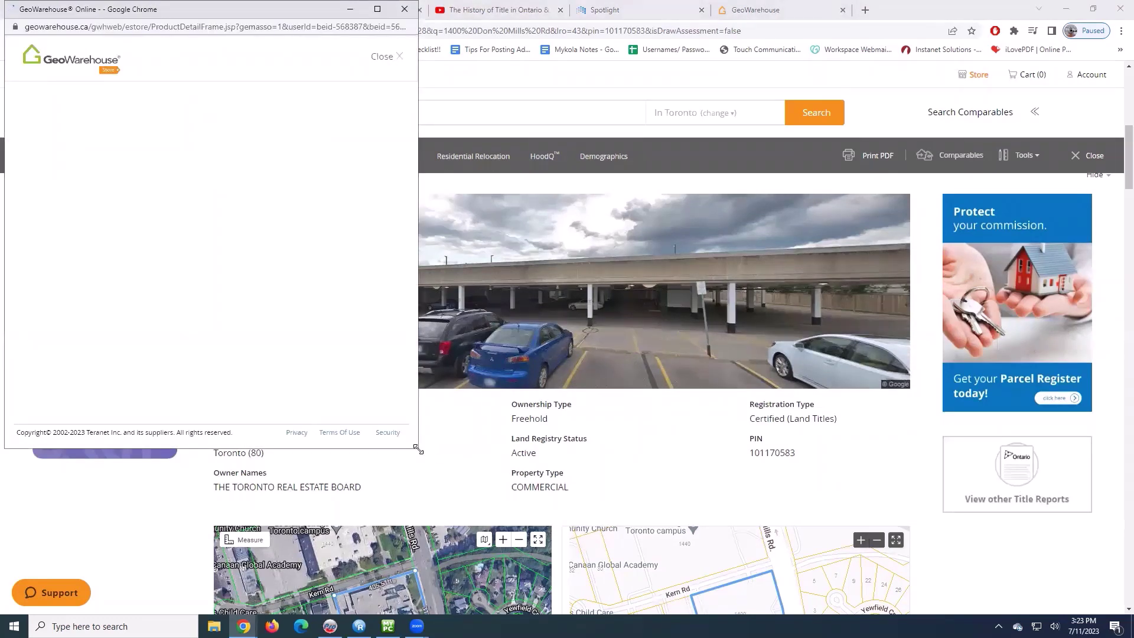
{"action": "left_click_drag", "start_coordinate": [418, 447], "coordinate": [522, 446]}
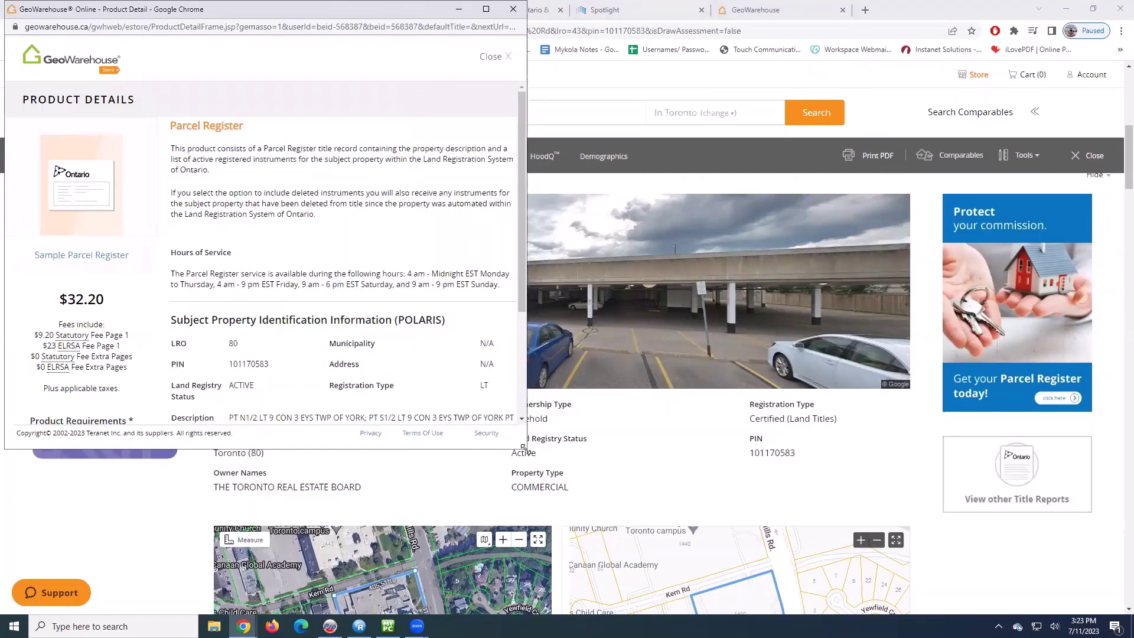
{"action": "left_click_drag", "start_coordinate": [523, 448], "coordinate": [1118, 612]}
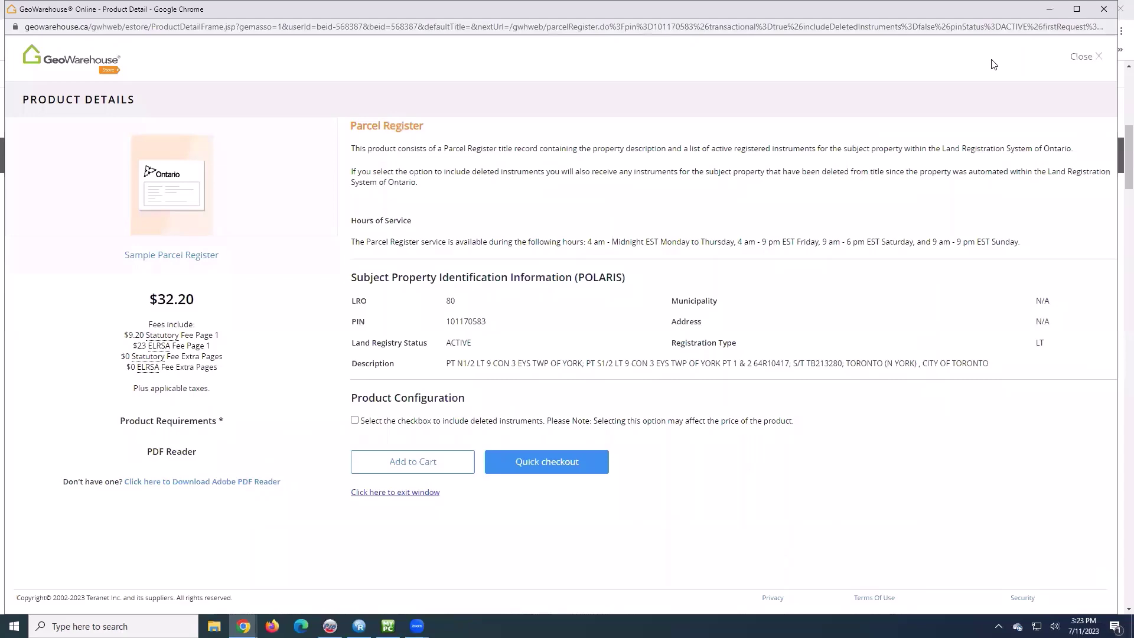
{"action": "key", "text": "ctrl+plus"}
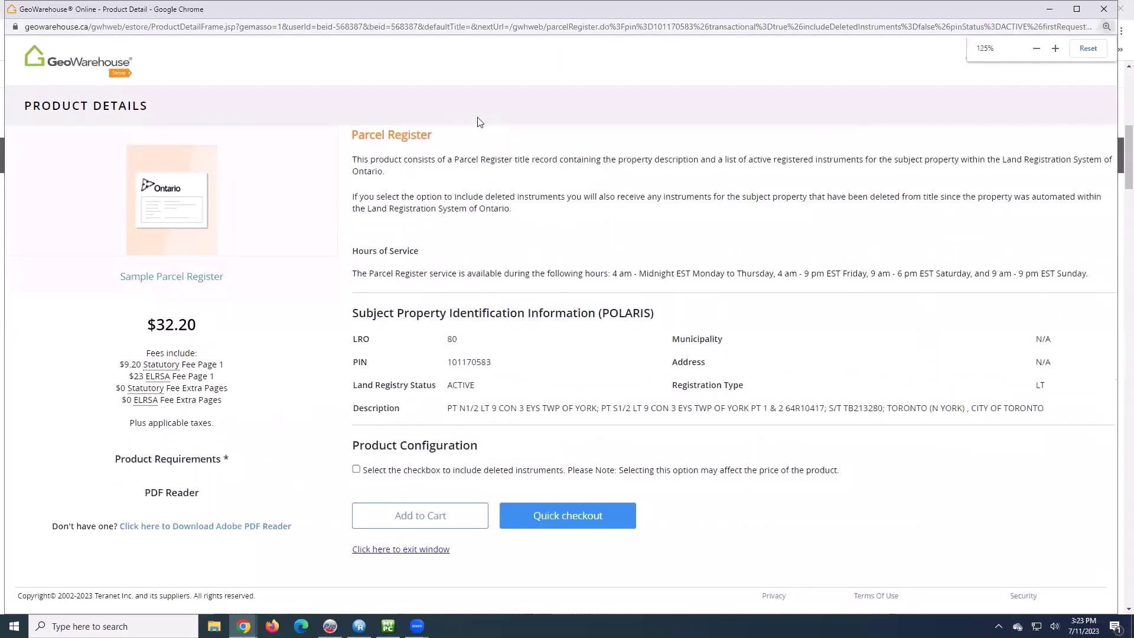
{"action": "key", "text": "ctrl+plus"}
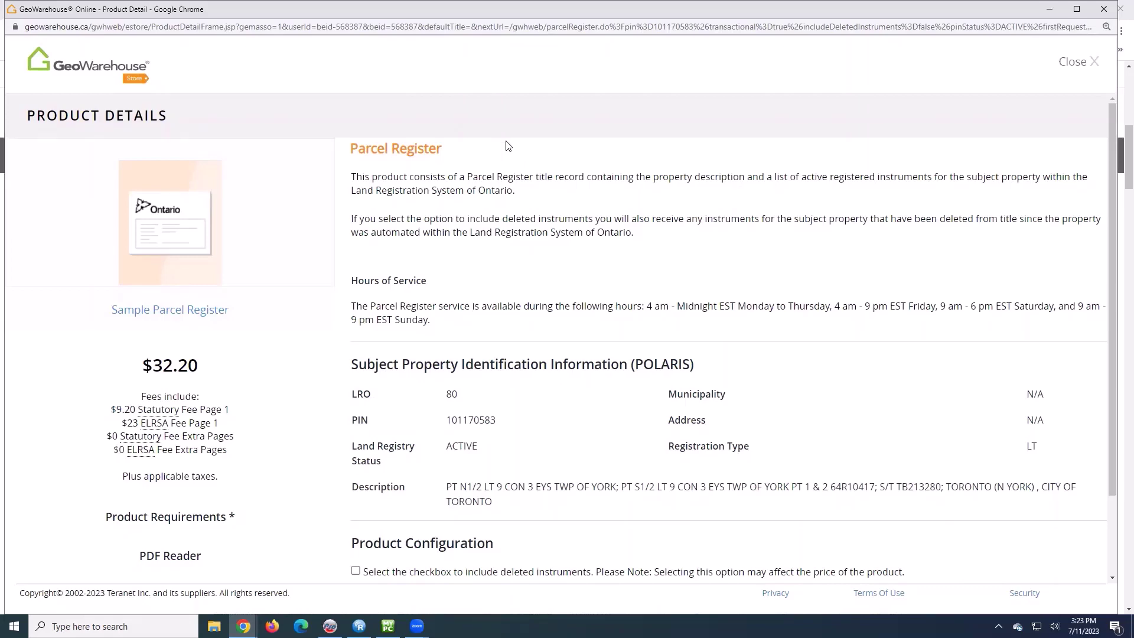
{"action": "scroll", "coordinate": [508, 146], "scroll_direction": "down", "scroll_amount": 3}
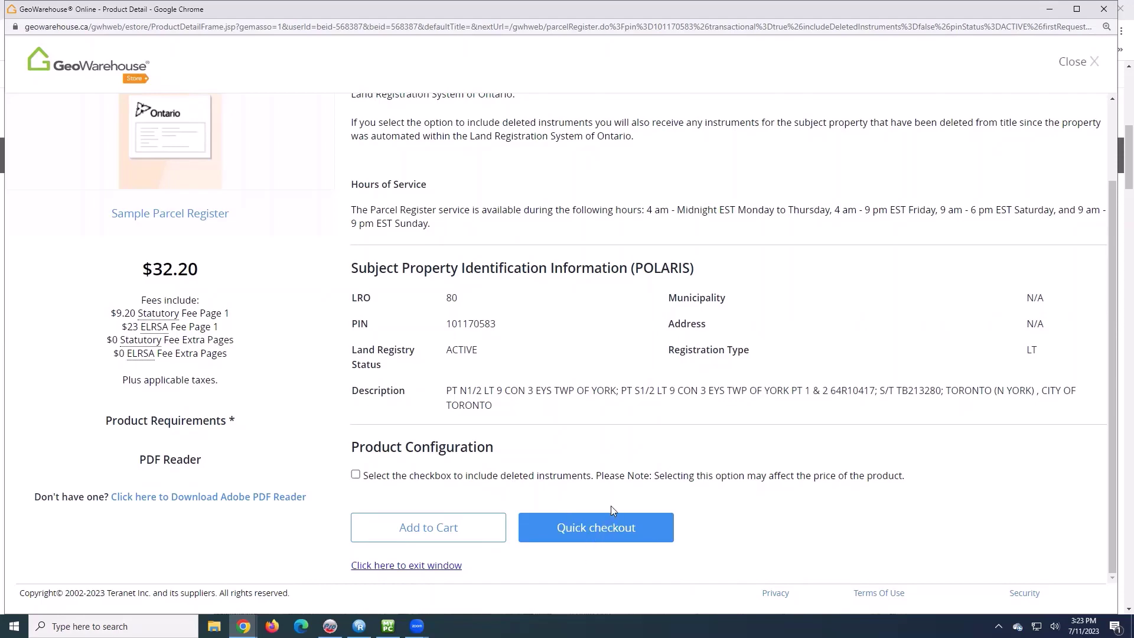
{"action": "scroll", "coordinate": [616, 501], "scroll_direction": "up", "scroll_amount": 1}
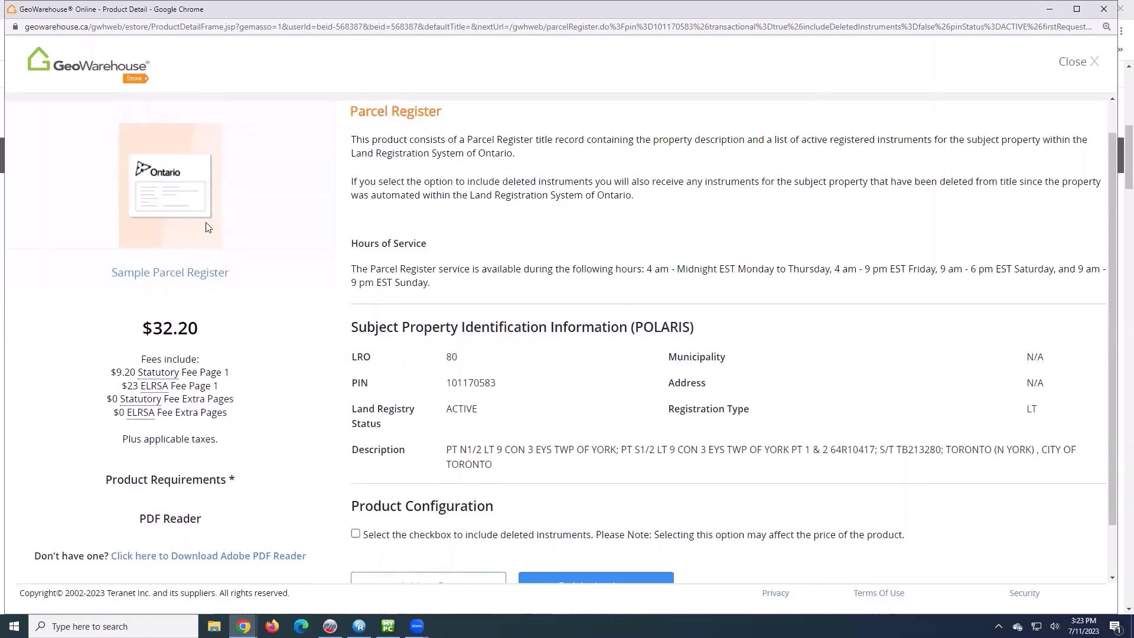
{"action": "scroll", "coordinate": [190, 210], "scroll_direction": "up", "scroll_amount": 1}
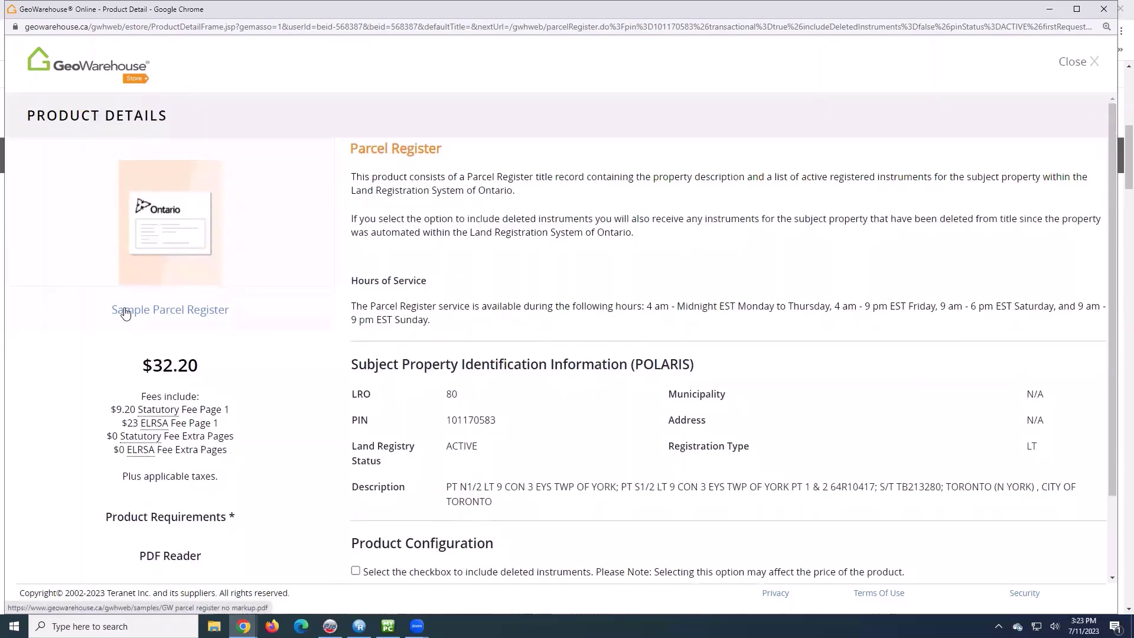
Open the Sample Parcel Register PDF and read its transfers, charges, easement and lien callouts
{"action": "left_click", "coordinate": [169, 311]}
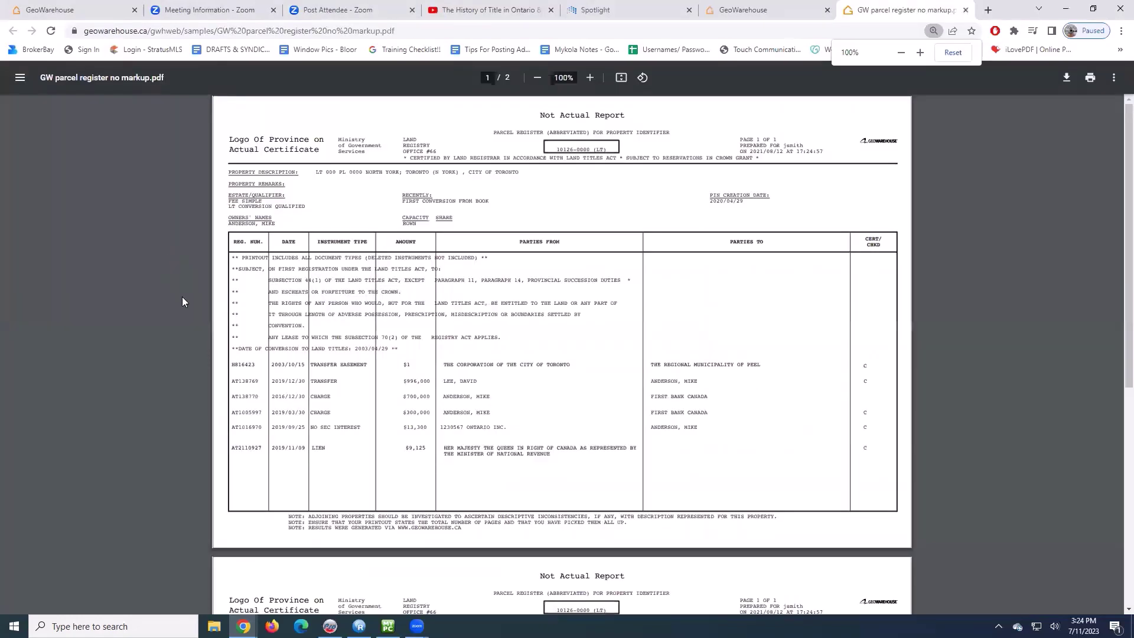
{"action": "scroll", "coordinate": [182, 303], "scroll_direction": "up", "scroll_amount": 1}
{"action": "scroll", "coordinate": [182, 307], "scroll_direction": "up", "scroll_amount": 1}
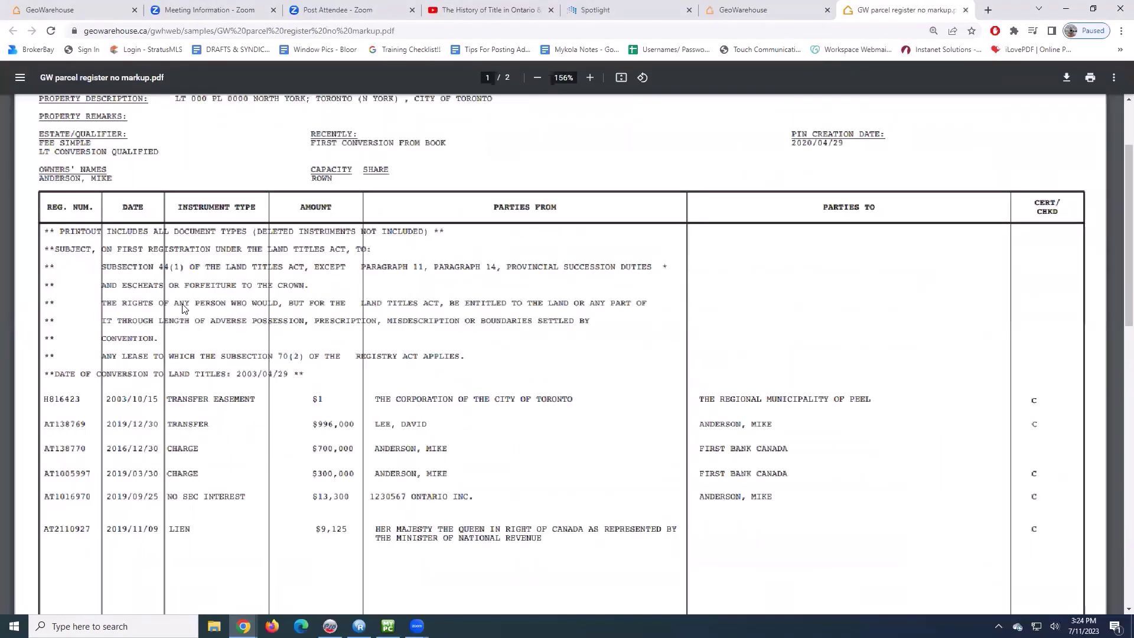
{"action": "scroll", "coordinate": [844, 259], "scroll_direction": "up", "scroll_amount": 2}
{"action": "scroll", "coordinate": [1043, 200], "scroll_direction": "down", "scroll_amount": 2}
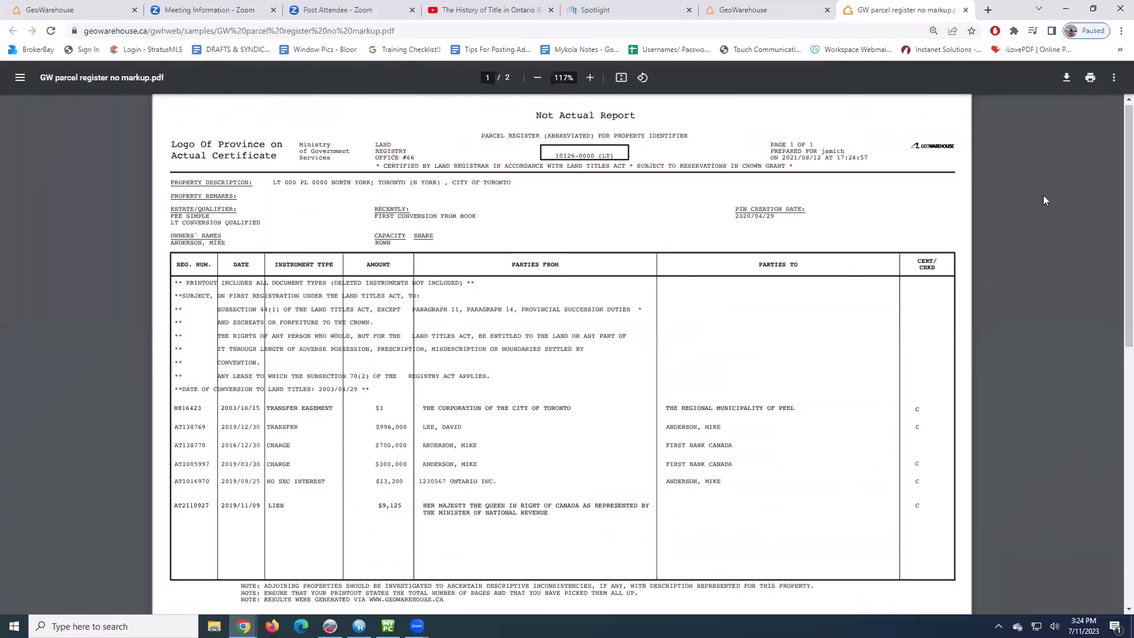
{"action": "scroll", "coordinate": [1117, 139], "scroll_direction": "down", "scroll_amount": 3}
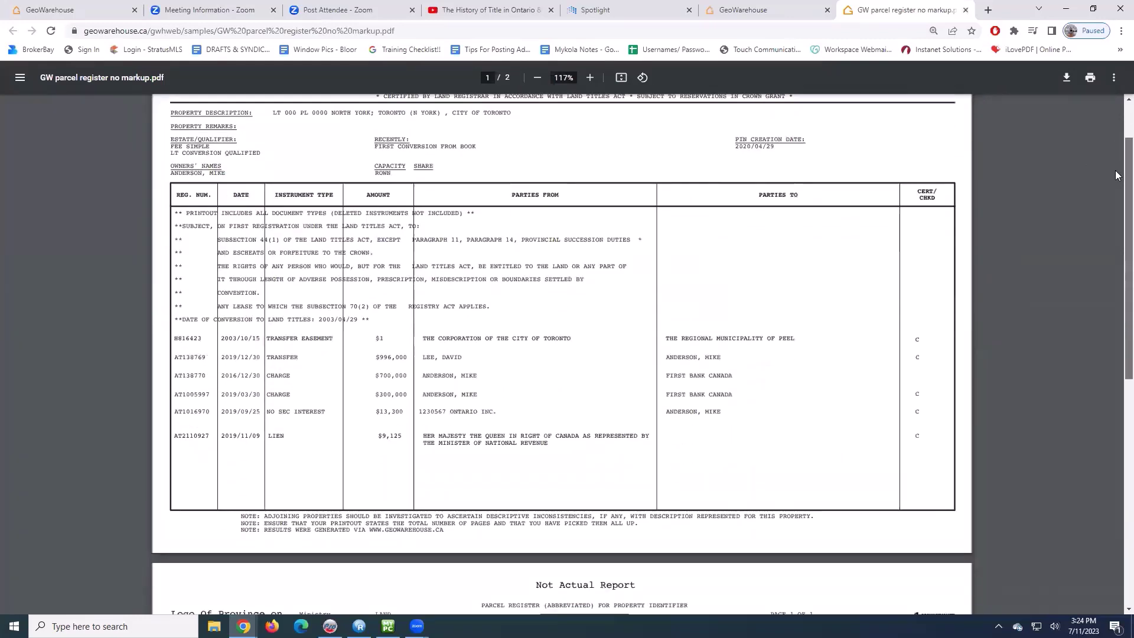
{"action": "scroll", "coordinate": [1116, 232], "scroll_direction": "down", "scroll_amount": 6}
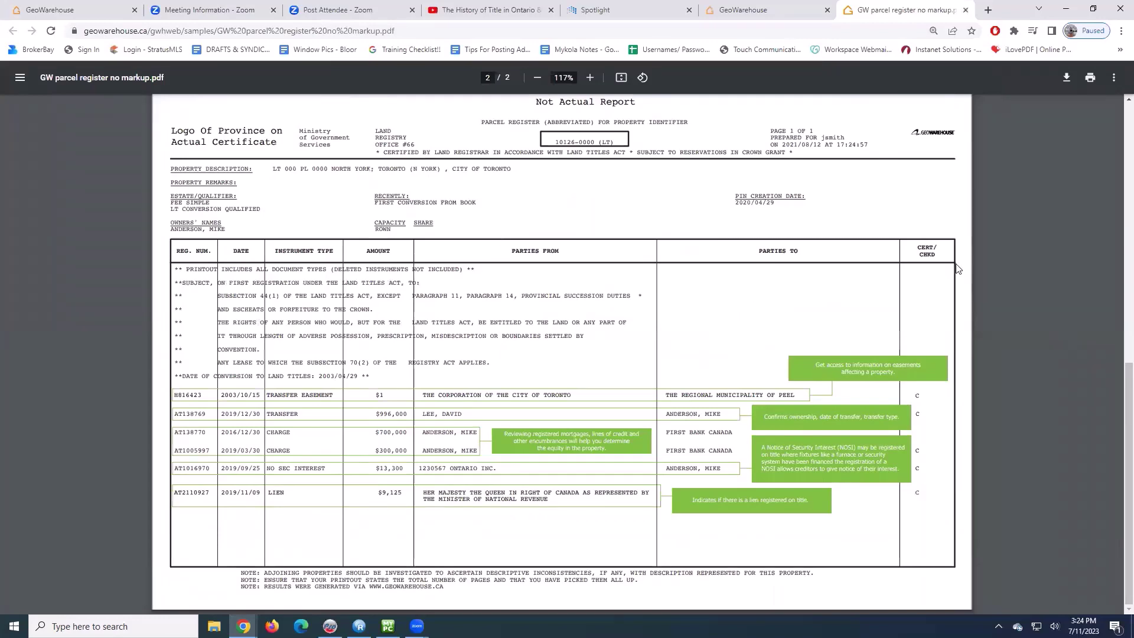
{"action": "scroll", "coordinate": [1020, 296], "scroll_direction": "up", "scroll_amount": 2, "text": "ctrl"}
{"action": "scroll", "coordinate": [1023, 301], "scroll_direction": "down", "scroll_amount": 1}
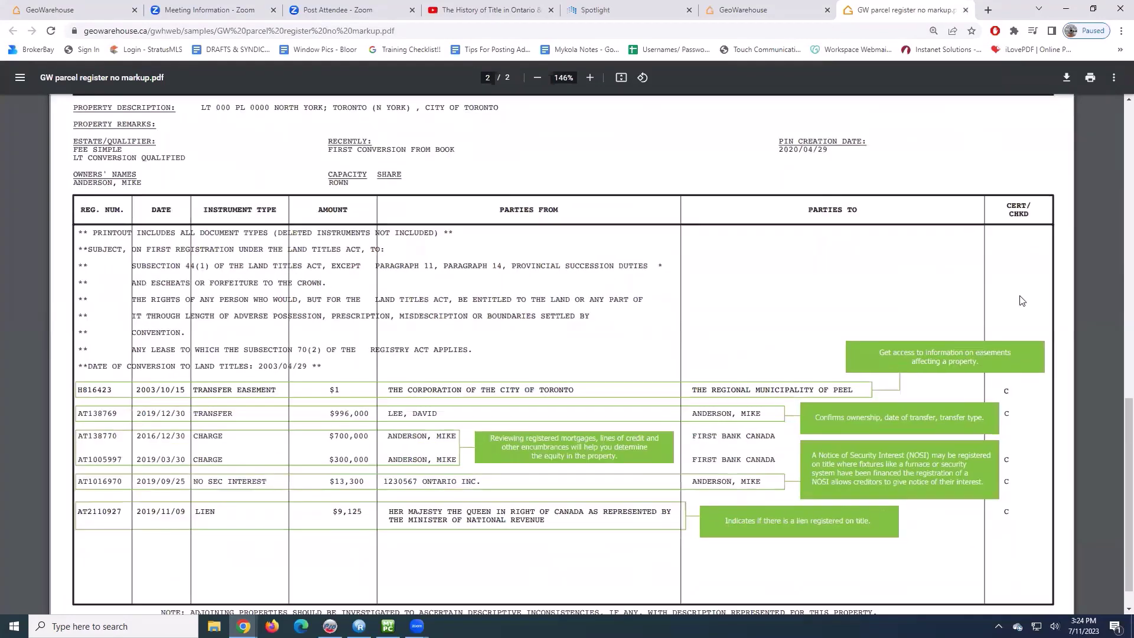
{"action": "scroll", "coordinate": [830, 302], "scroll_direction": "down", "scroll_amount": 2}
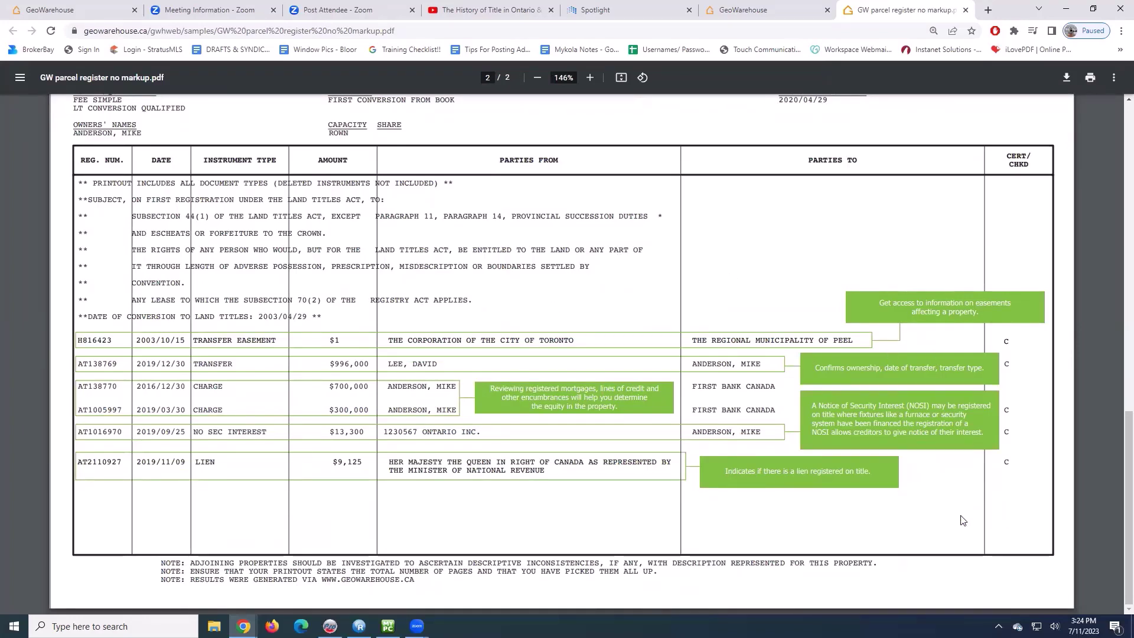
{"action": "scroll", "coordinate": [964, 521], "scroll_direction": "up", "scroll_amount": 1}
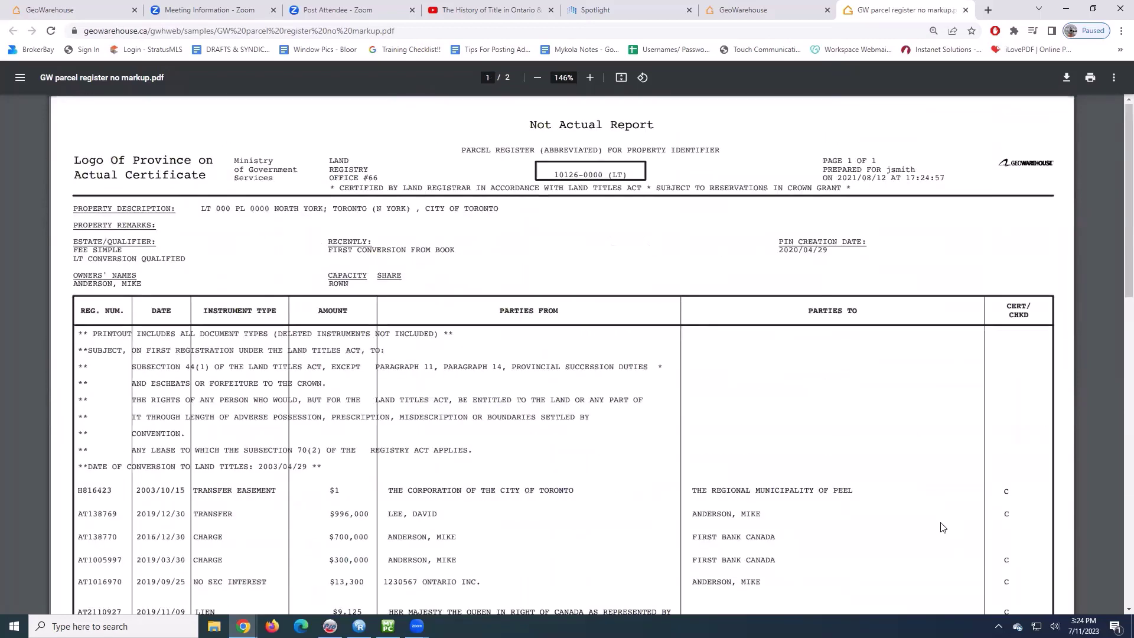
{"action": "scroll", "coordinate": [943, 527], "scroll_direction": "up", "scroll_amount": 1}
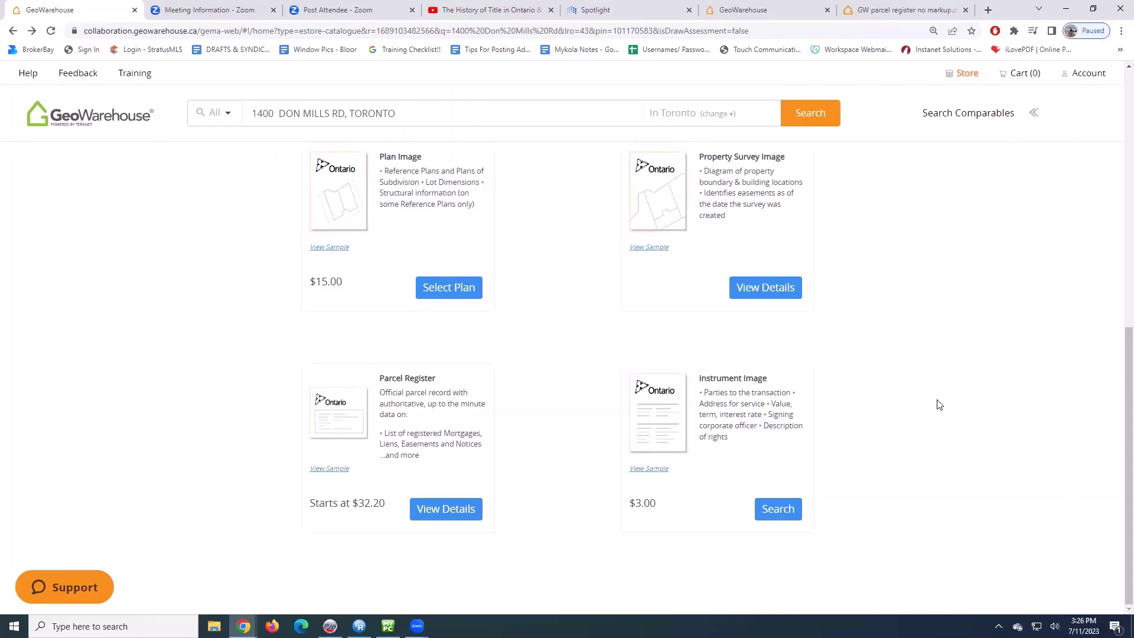
Switch the store for 1400 Don Mills Rd to the All Reports & Records category
{"action": "scroll", "coordinate": [940, 406], "scroll_direction": "up", "scroll_amount": 10}
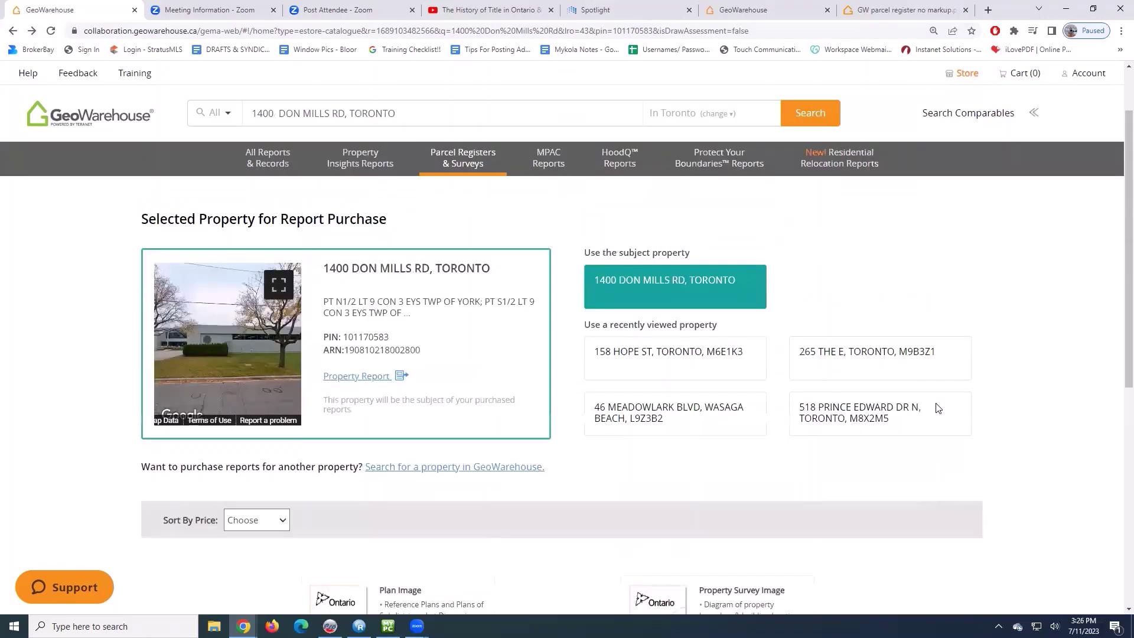
{"action": "scroll", "coordinate": [865, 392], "scroll_direction": "up", "scroll_amount": 1}
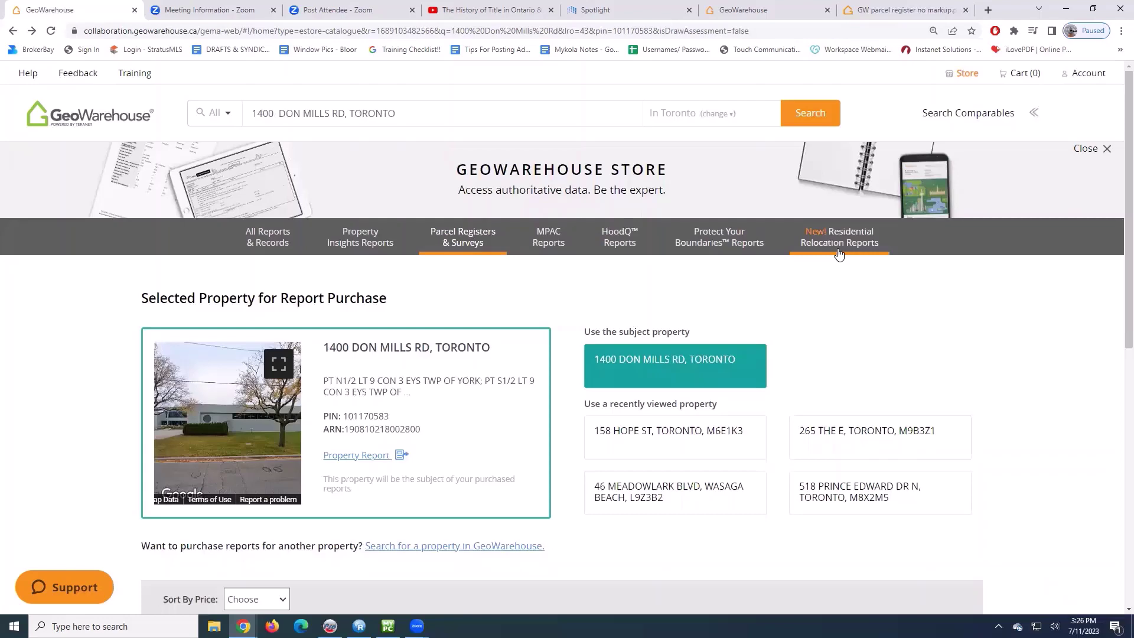
{"action": "left_click", "coordinate": [262, 242]}
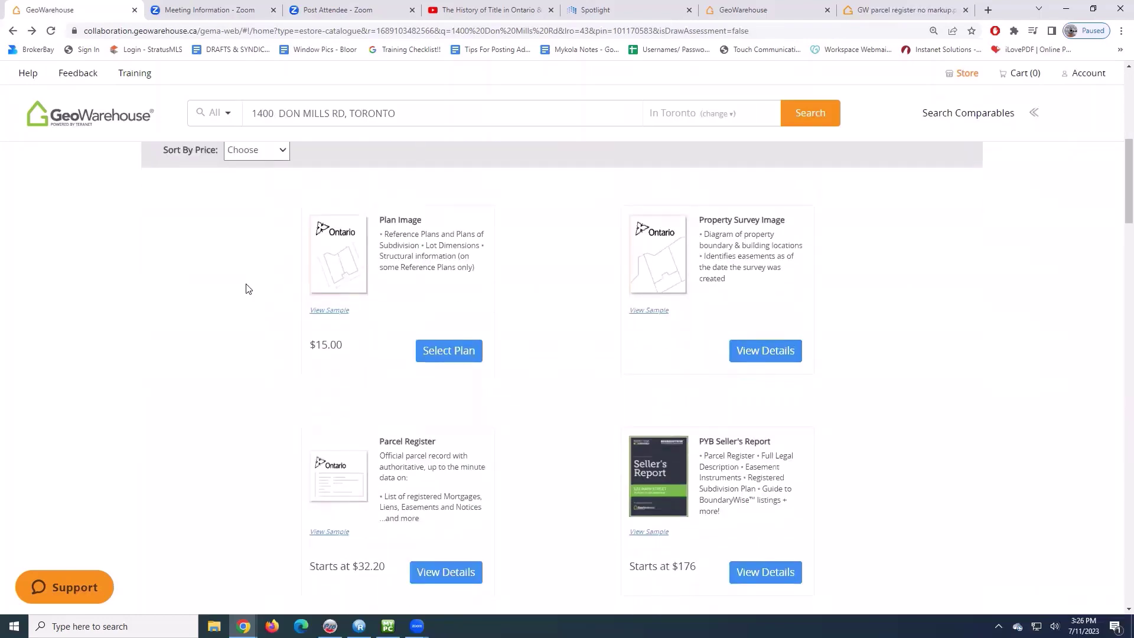
Scroll the full report catalogue down to the $19.99–$29.99 Residential Relocation Reports
{"action": "scroll", "coordinate": [247, 287], "scroll_direction": "up", "scroll_amount": 6}
{"action": "scroll", "coordinate": [266, 177], "scroll_direction": "up", "scroll_amount": 3}
{"action": "scroll", "coordinate": [261, 274], "scroll_direction": "down", "scroll_amount": 15}
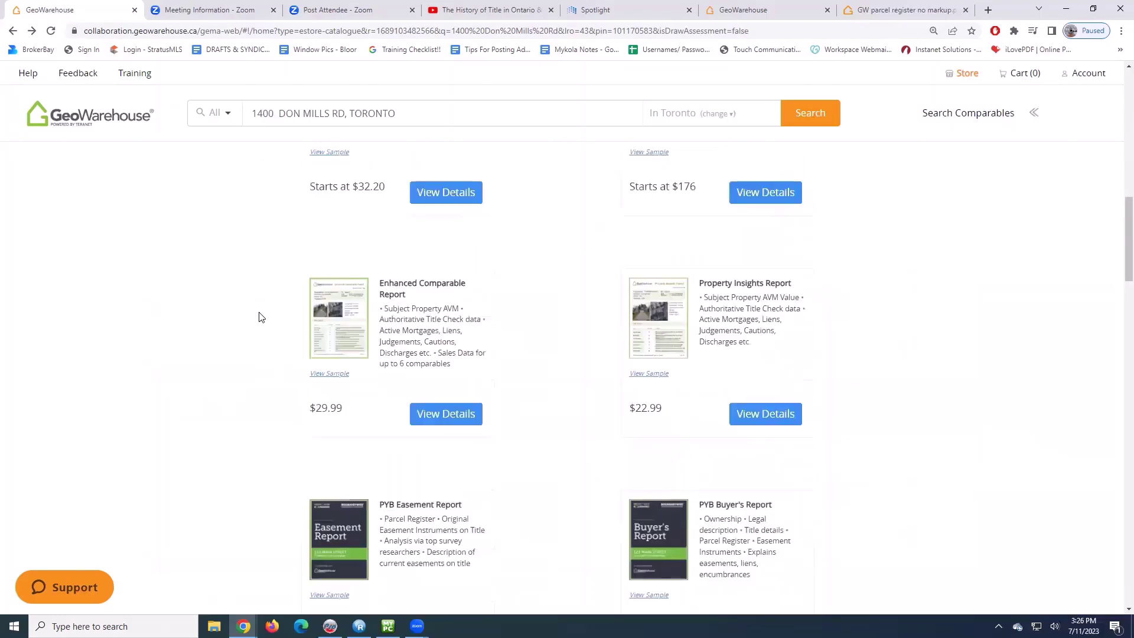
{"action": "scroll", "coordinate": [262, 317], "scroll_direction": "up", "scroll_amount": 2}
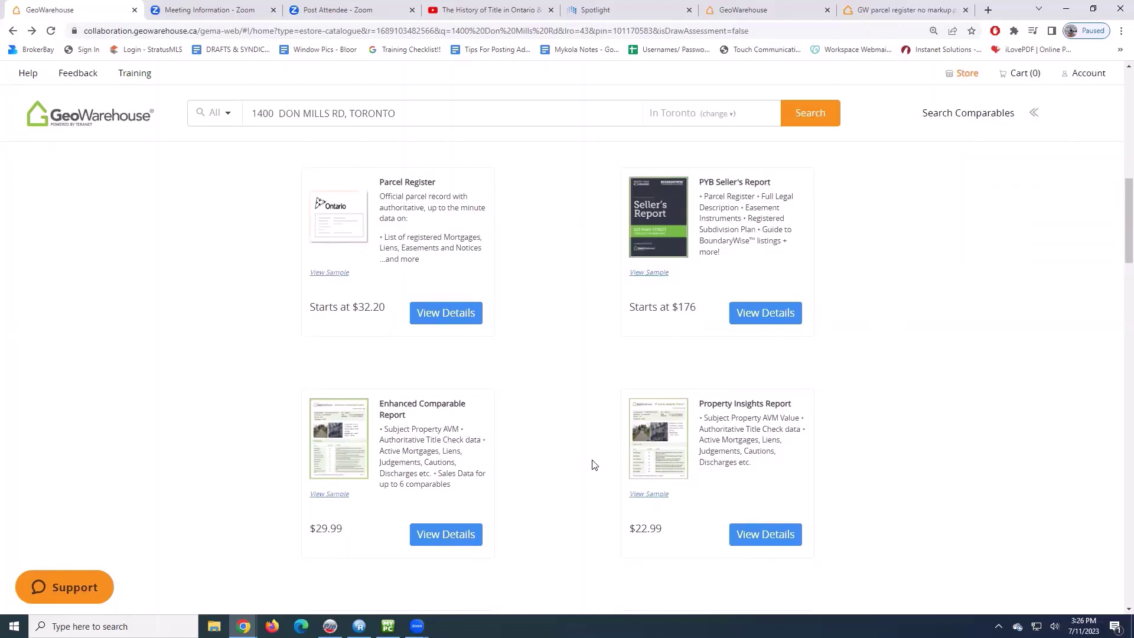
{"action": "scroll", "coordinate": [540, 456], "scroll_direction": "down", "scroll_amount": 3}
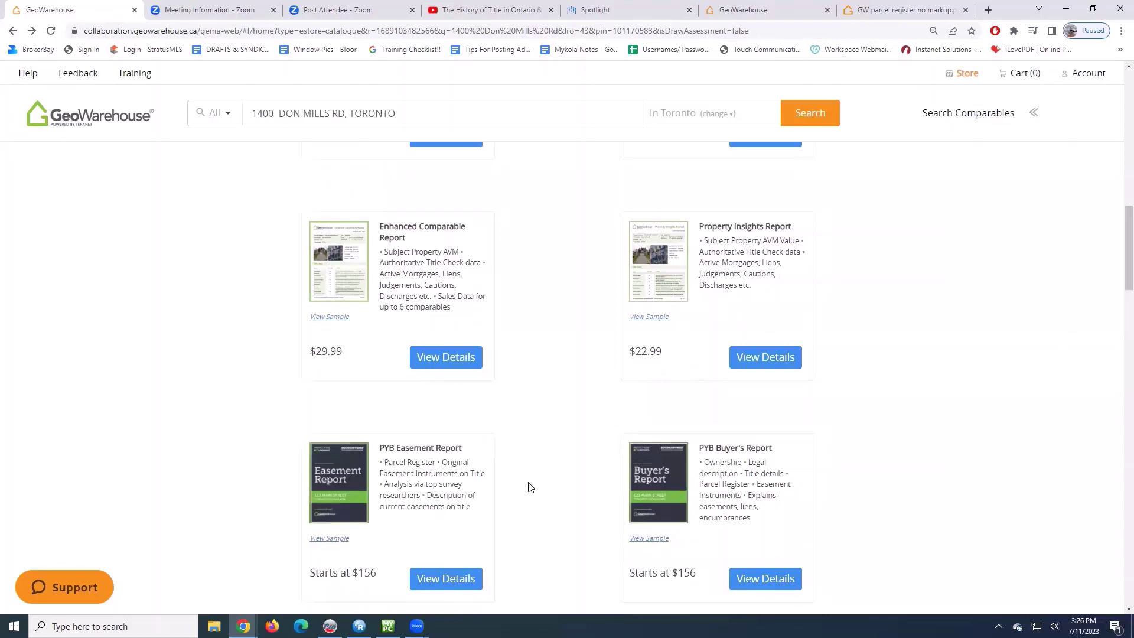
{"action": "scroll", "coordinate": [532, 346], "scroll_direction": "down", "scroll_amount": 3}
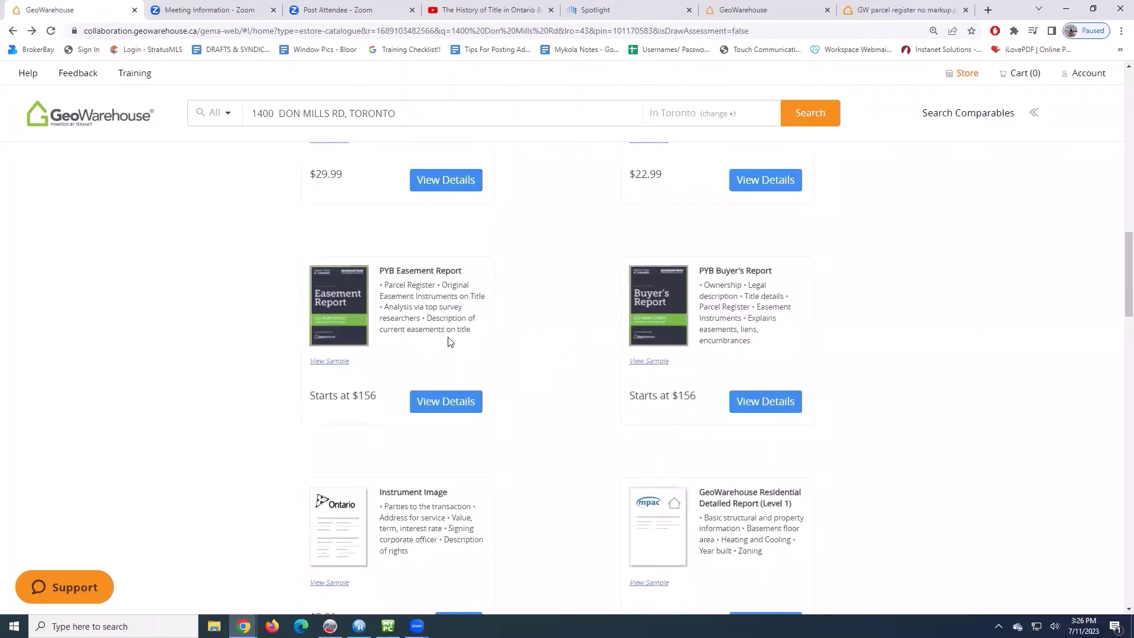
{"action": "scroll", "coordinate": [583, 329], "scroll_direction": "down", "scroll_amount": 2}
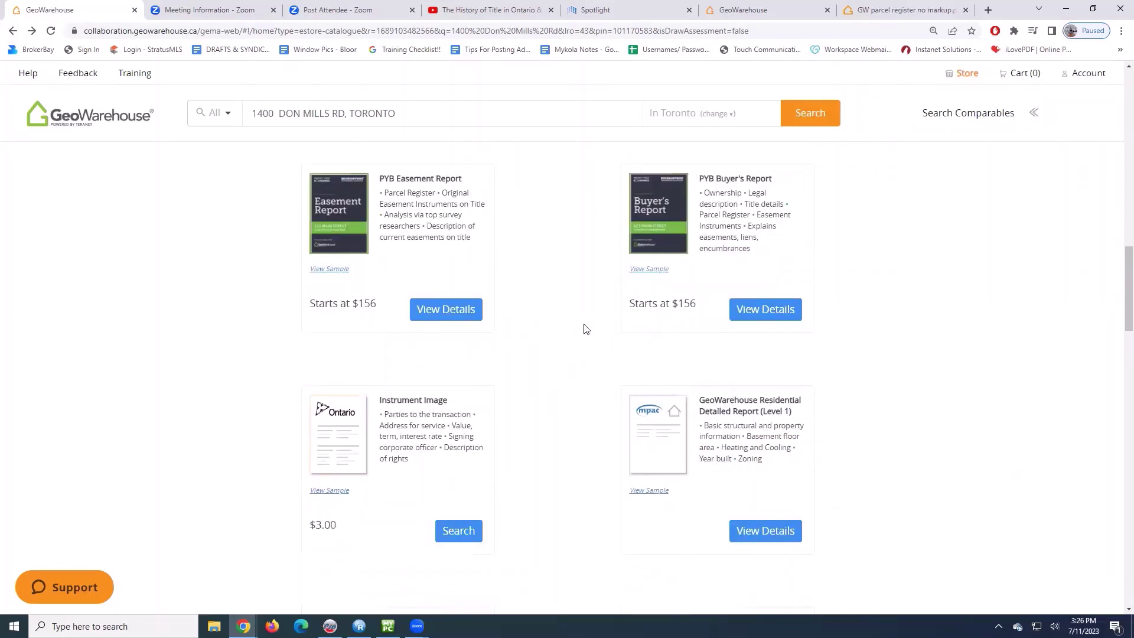
{"action": "scroll", "coordinate": [861, 245], "scroll_direction": "down", "scroll_amount": 8}
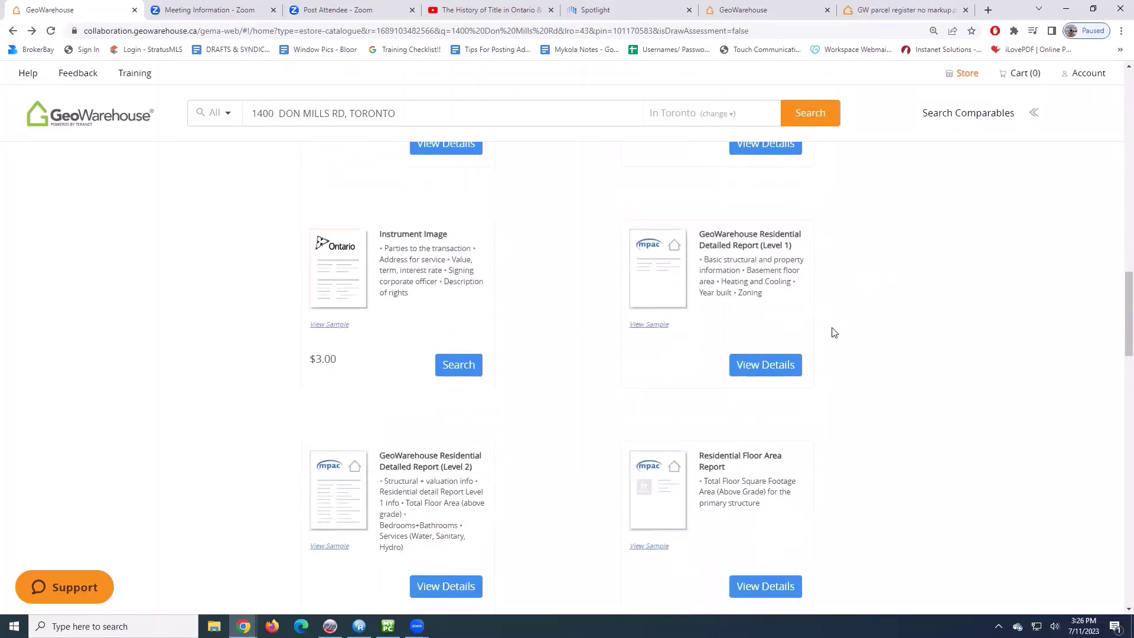
{"action": "scroll", "coordinate": [846, 301], "scroll_direction": "down", "scroll_amount": 10}
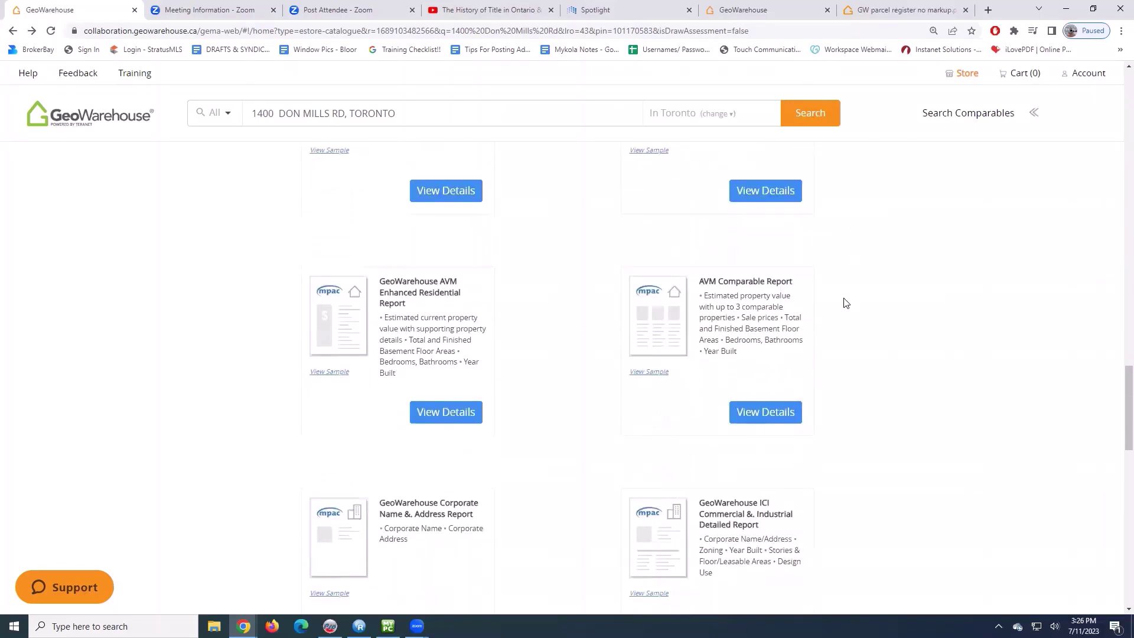
{"action": "scroll", "coordinate": [846, 302], "scroll_direction": "down", "scroll_amount": 10}
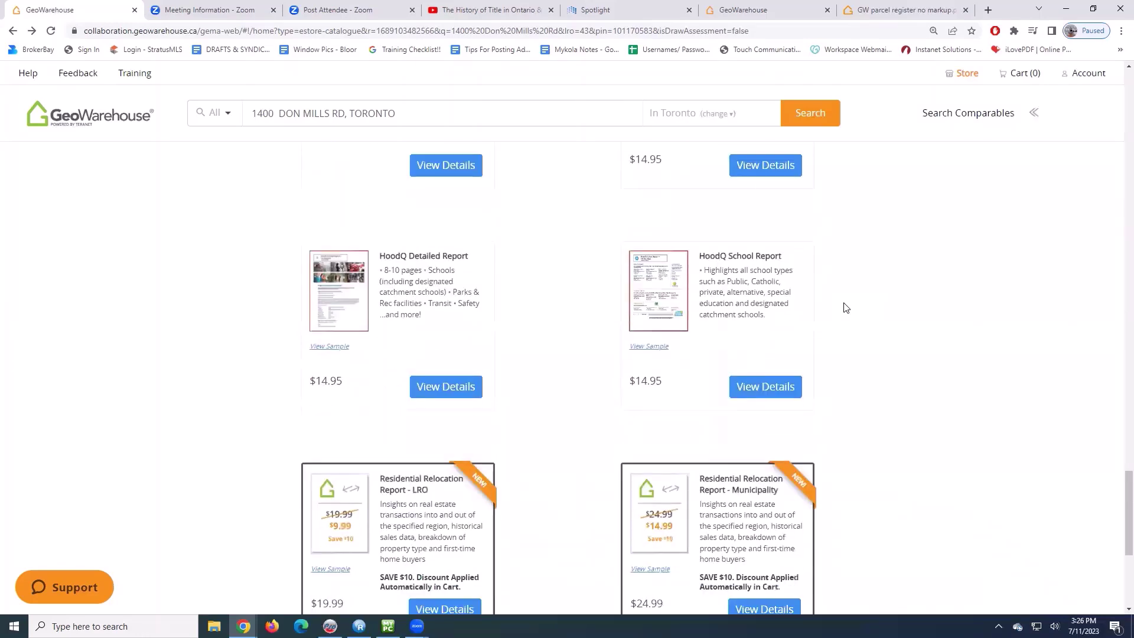
{"action": "scroll", "coordinate": [919, 340], "scroll_direction": "down", "scroll_amount": 1}
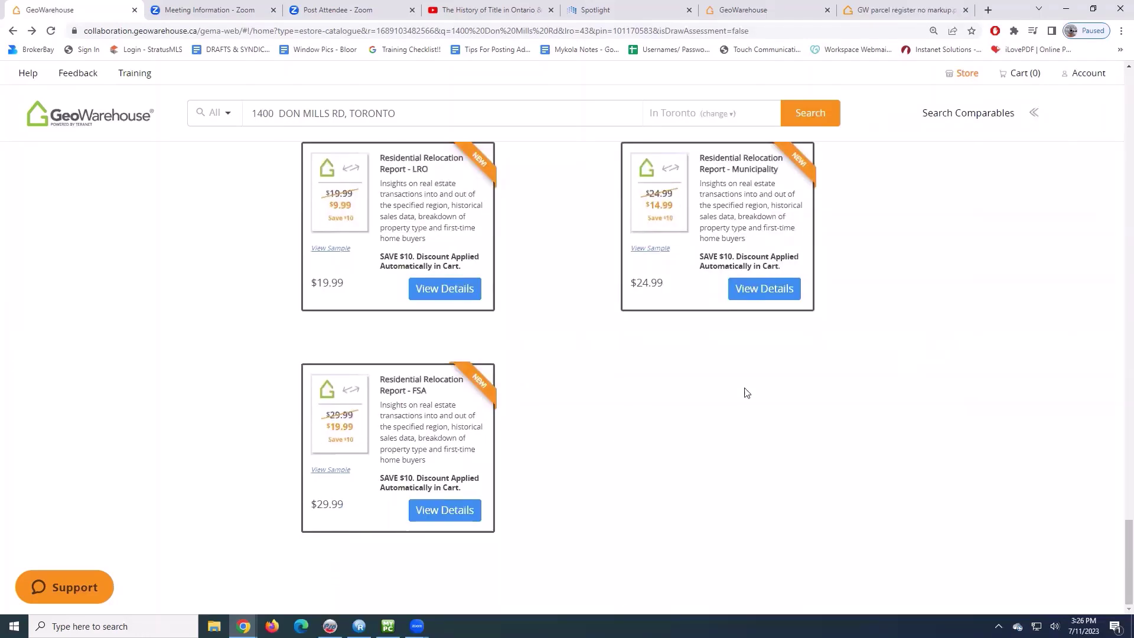